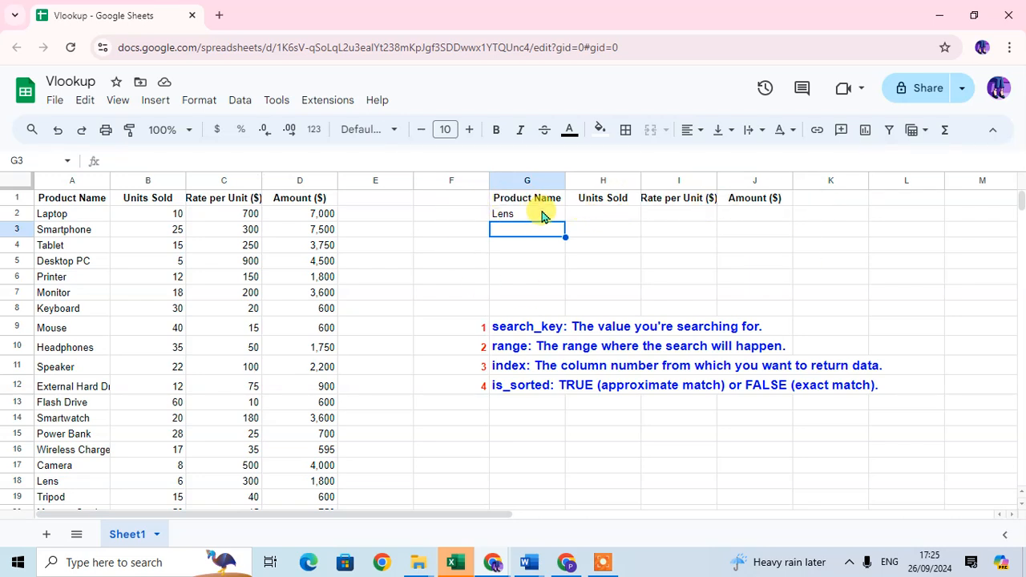
- Start a VLOOKUP formula in cell H2 under Units Sold, using G2 as the search key
click(592, 217)
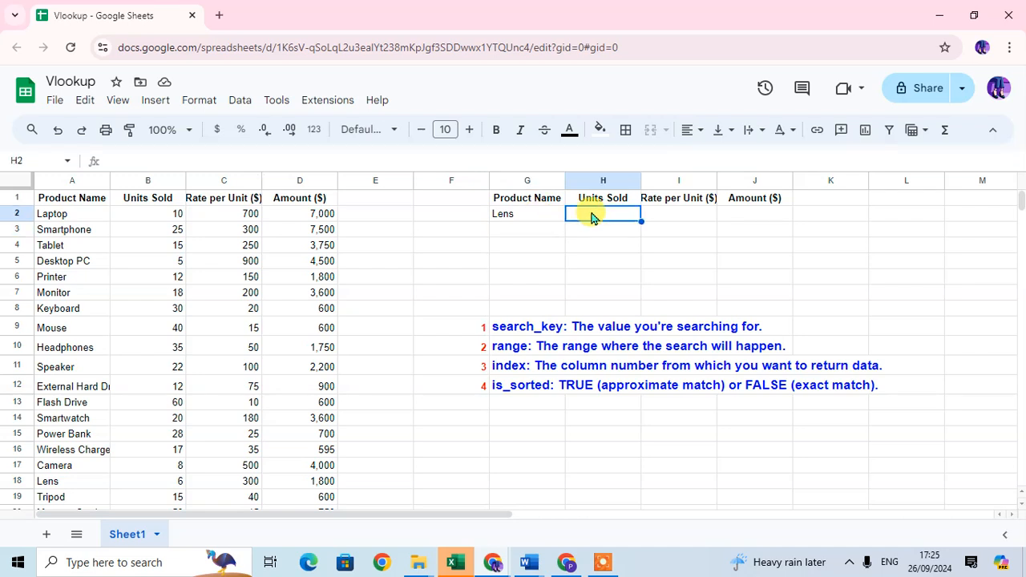
text(=vl)
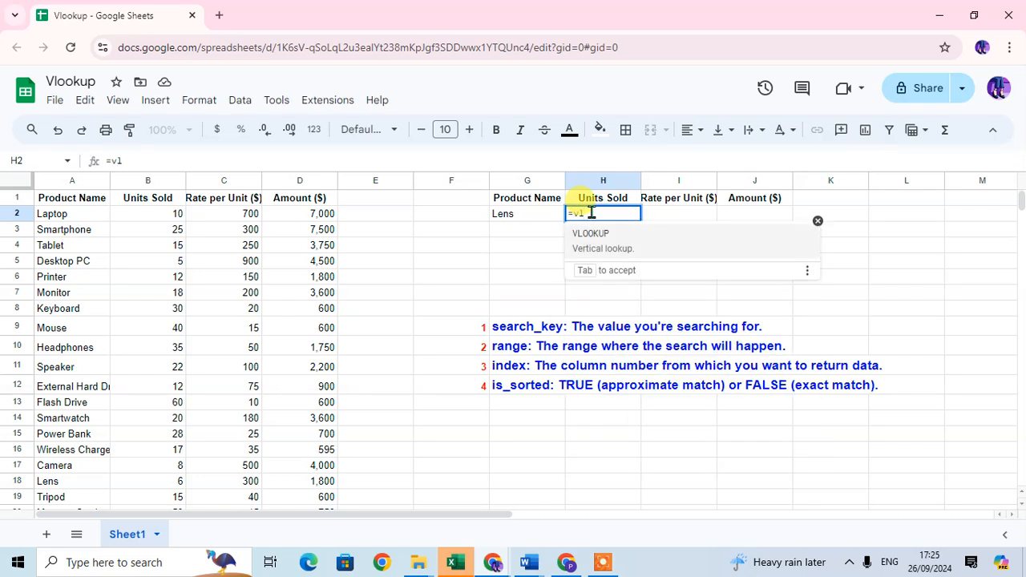
key(Tab)
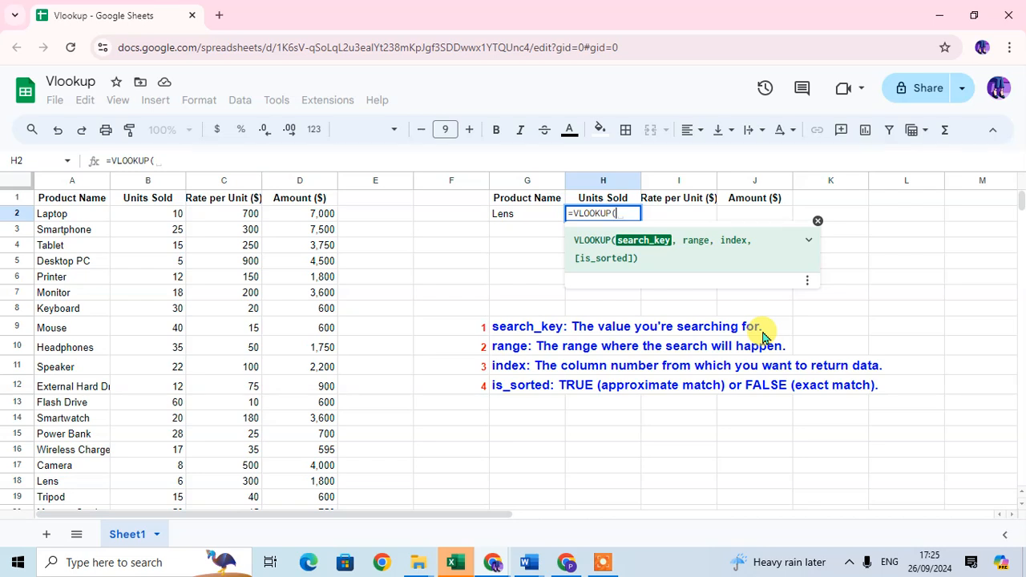
click(518, 215)
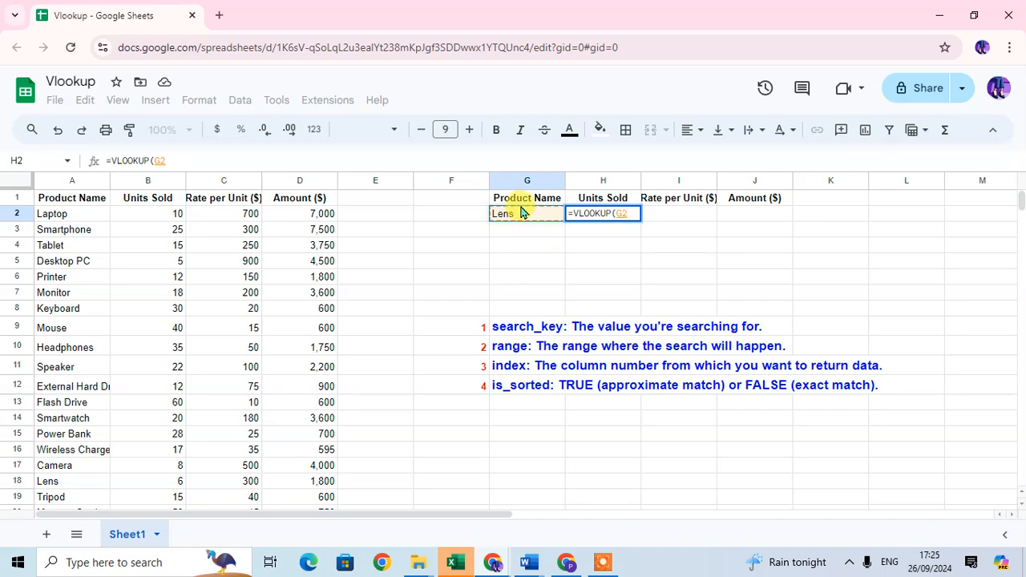
text(,)
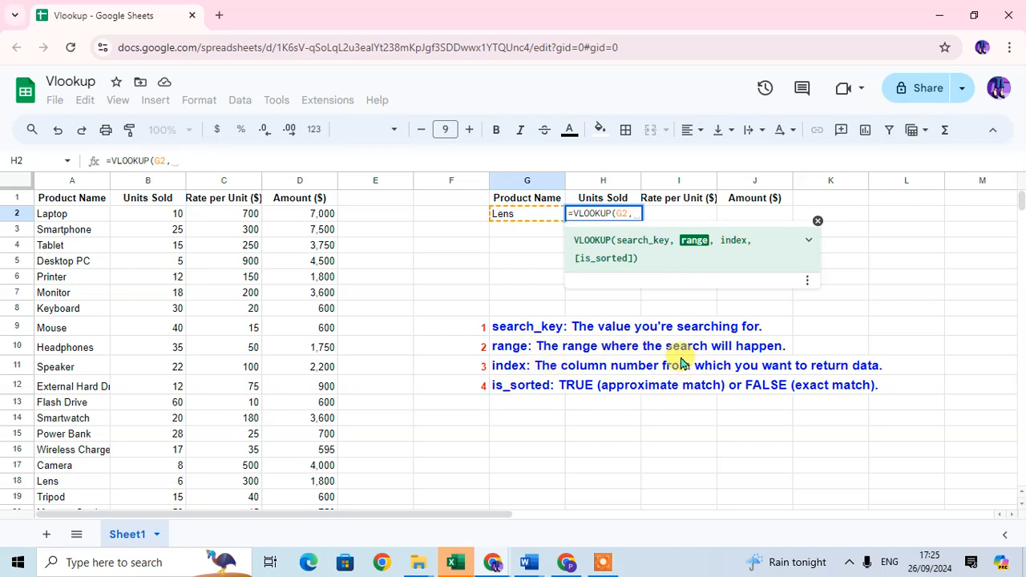
- Set the lookup range of the H2 formula to the product table data, A2:D31
click(70, 215)
key(shift+Right)
key(shift+Right)
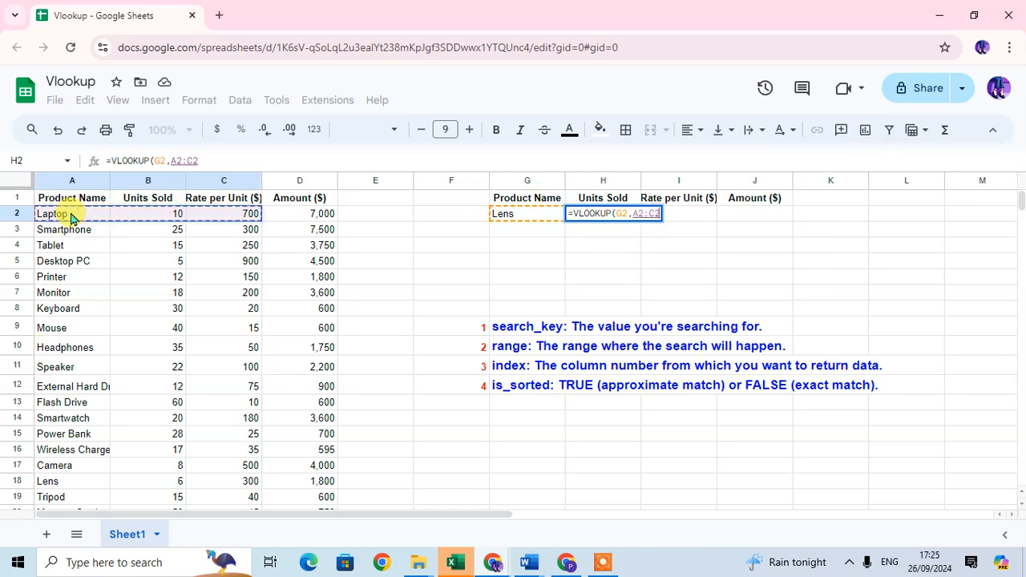
key(shift+Right)
key(ctrl+shift+Down)
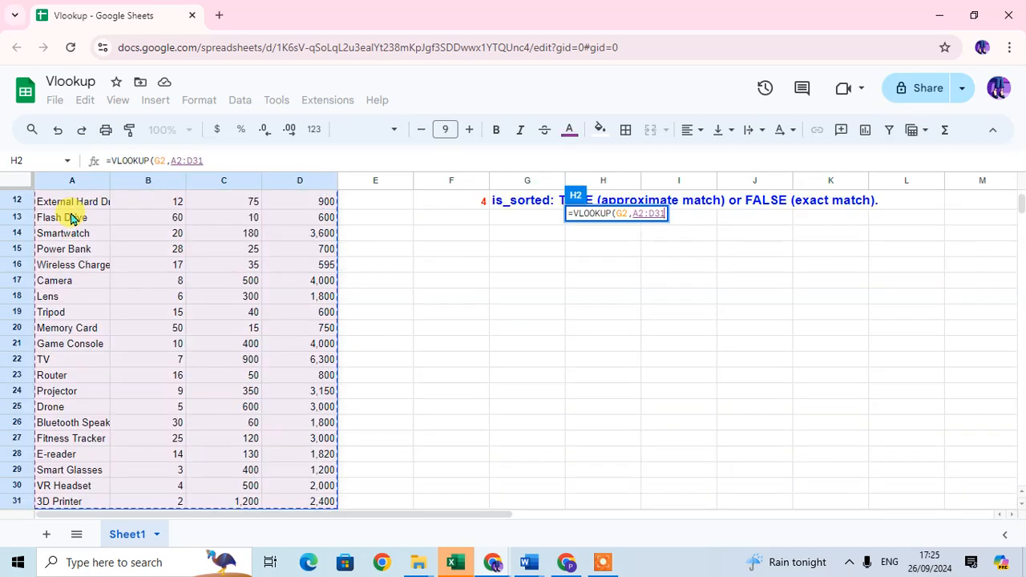
text(,)
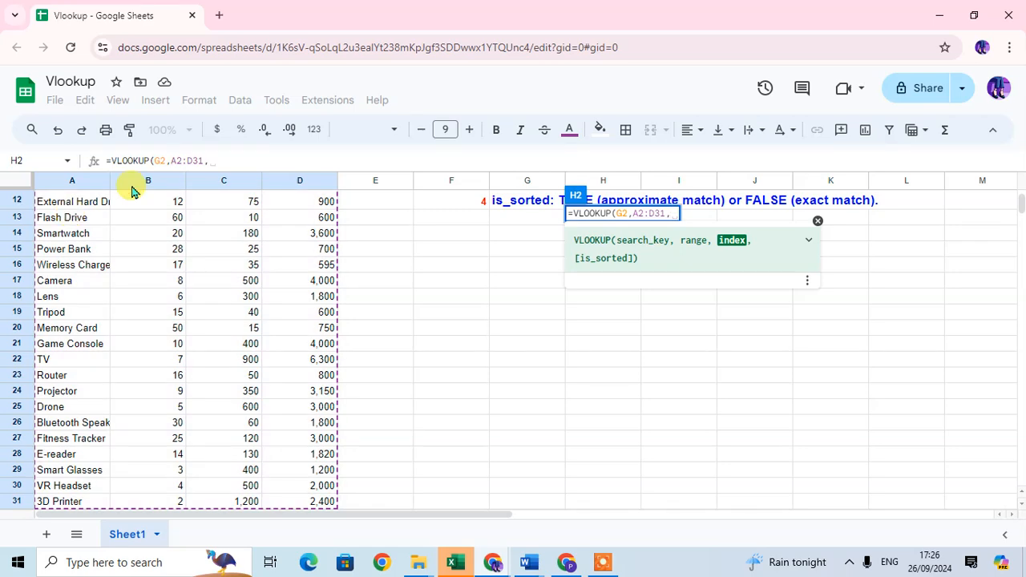
- Complete the H2 formula with column index 2 and FALSE for an exact match
drag(1018, 200, 1022, 184)
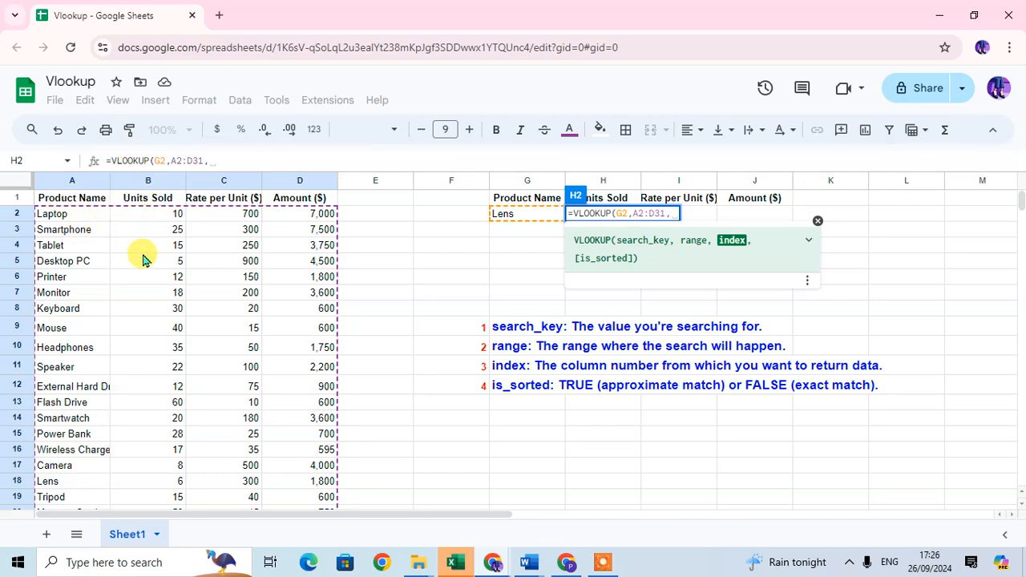
text(2)
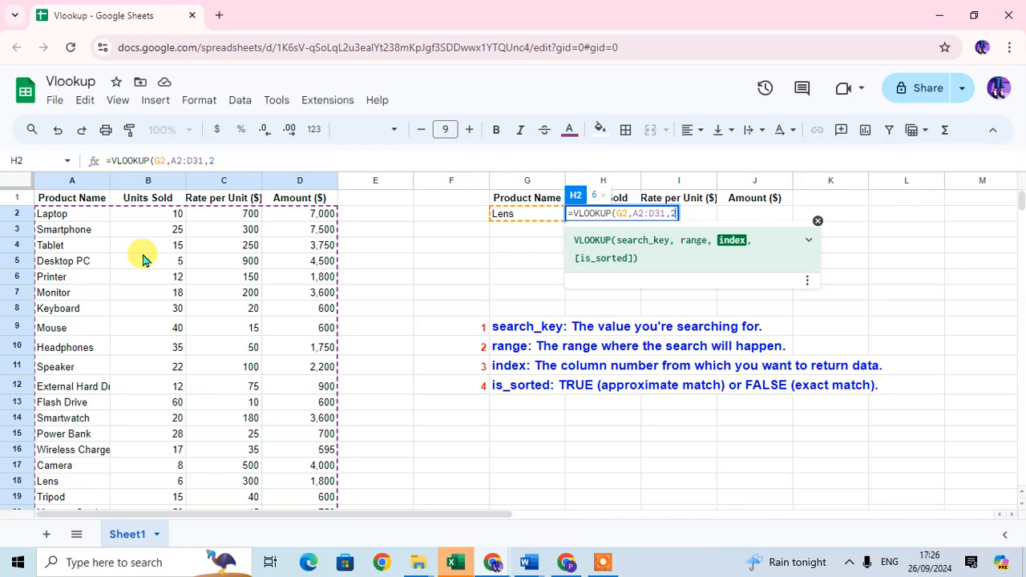
text(,)
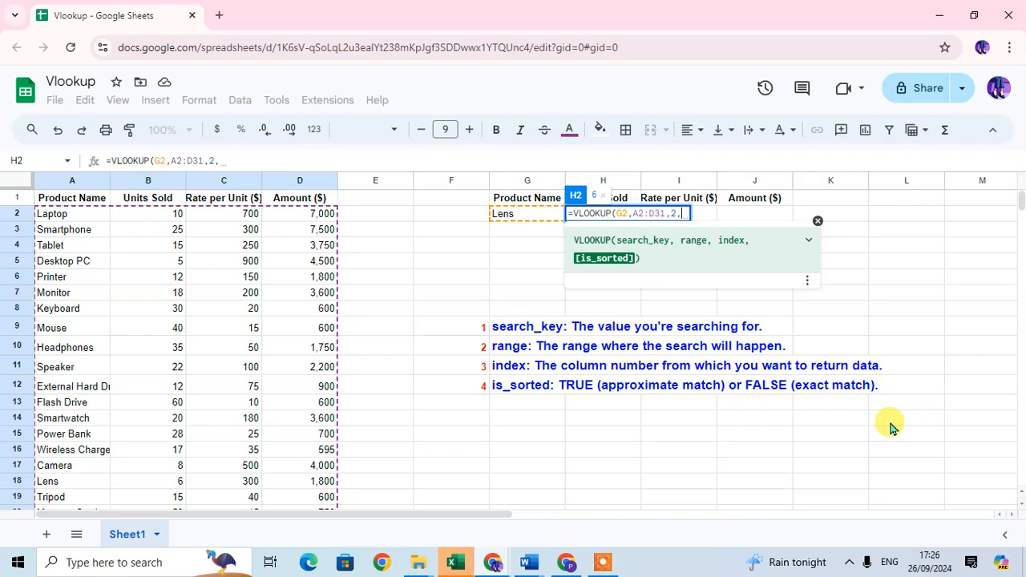
text(FALSE)
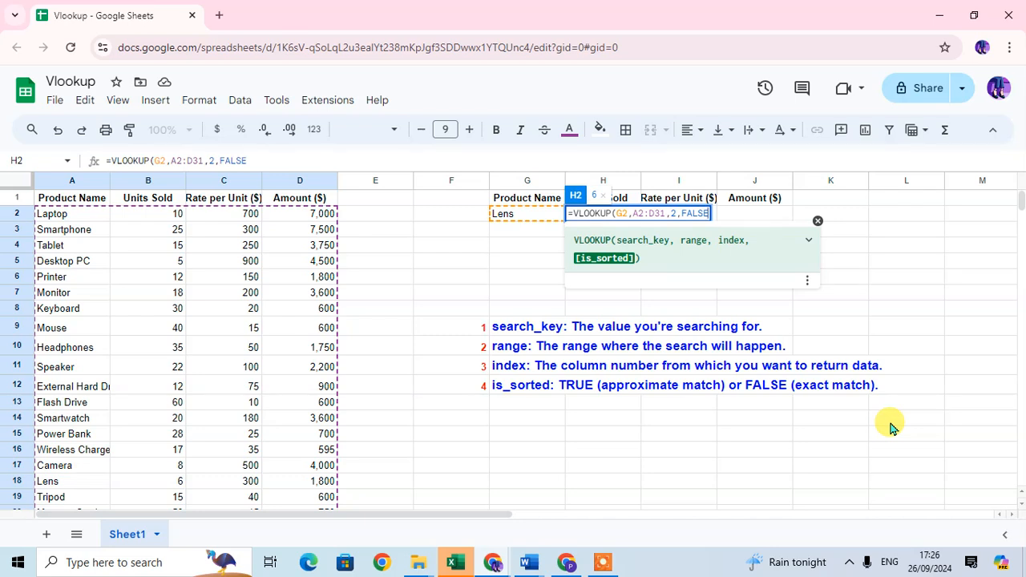
text())
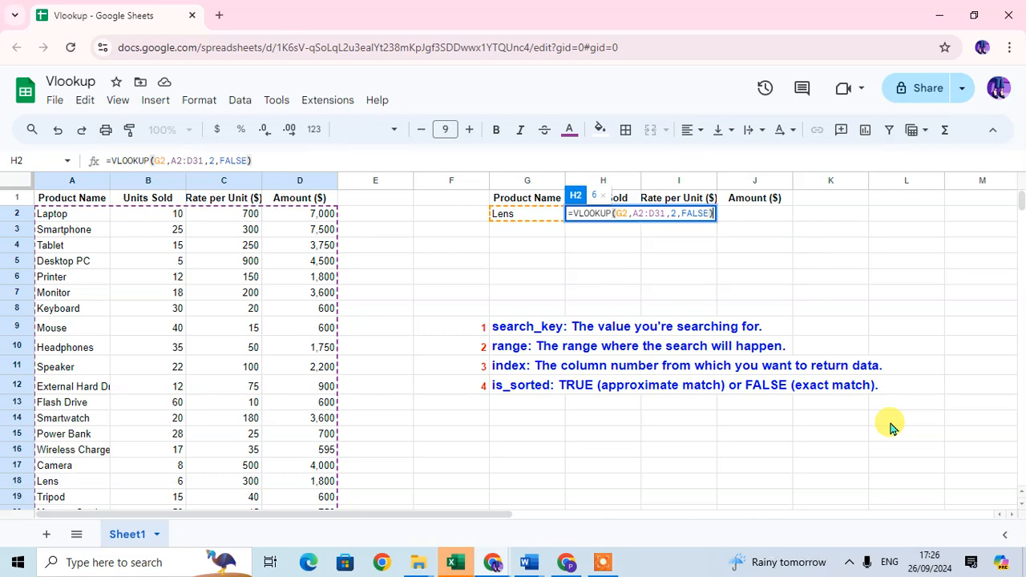
key(Return)
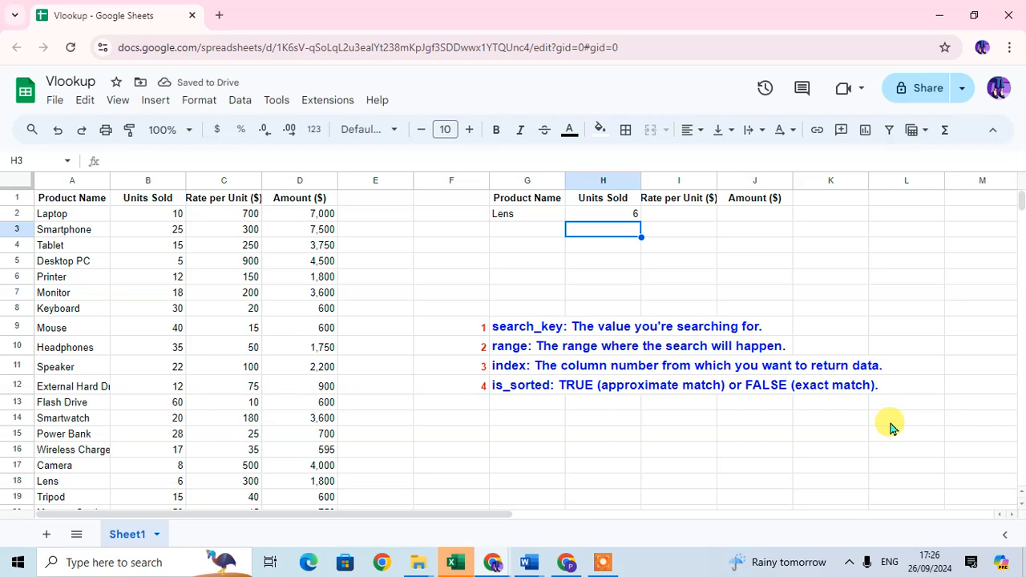
- Fill the Lens row's Units Sold cell, B18, in the product table with yellow
click(160, 484)
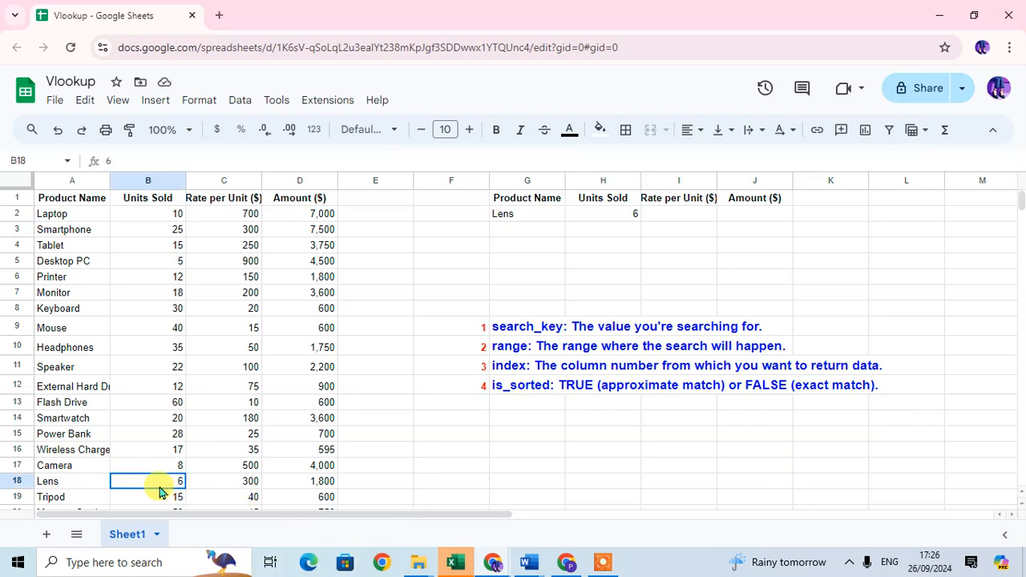
click(600, 130)
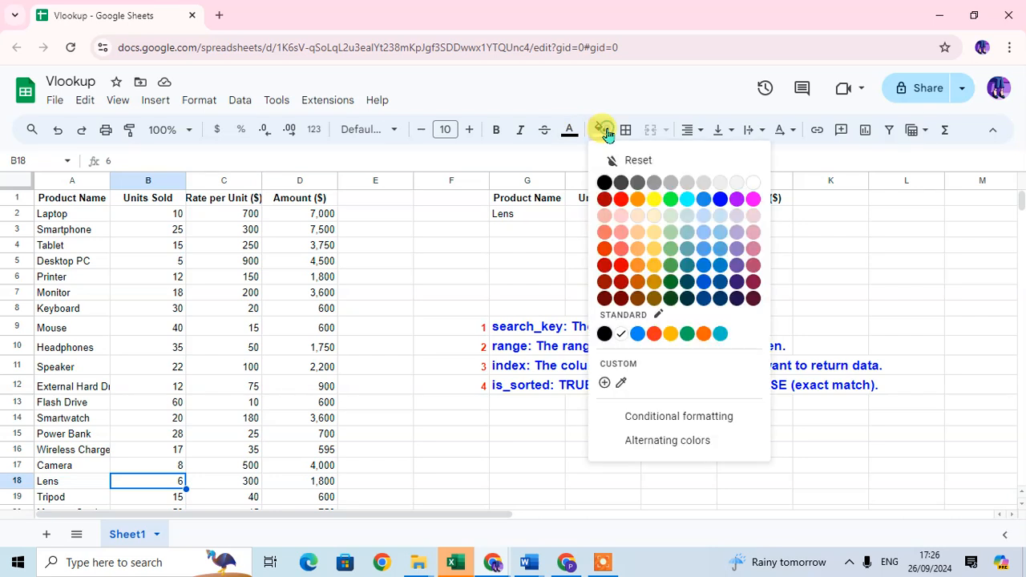
click(659, 203)
- Start a VLOOKUP formula in cell I2 under Rate per Unit ($), using G2 as the search key
click(559, 283)
key(Up)
key(Right)
key(Up)
key(Up)
key(Right)
key(Up)
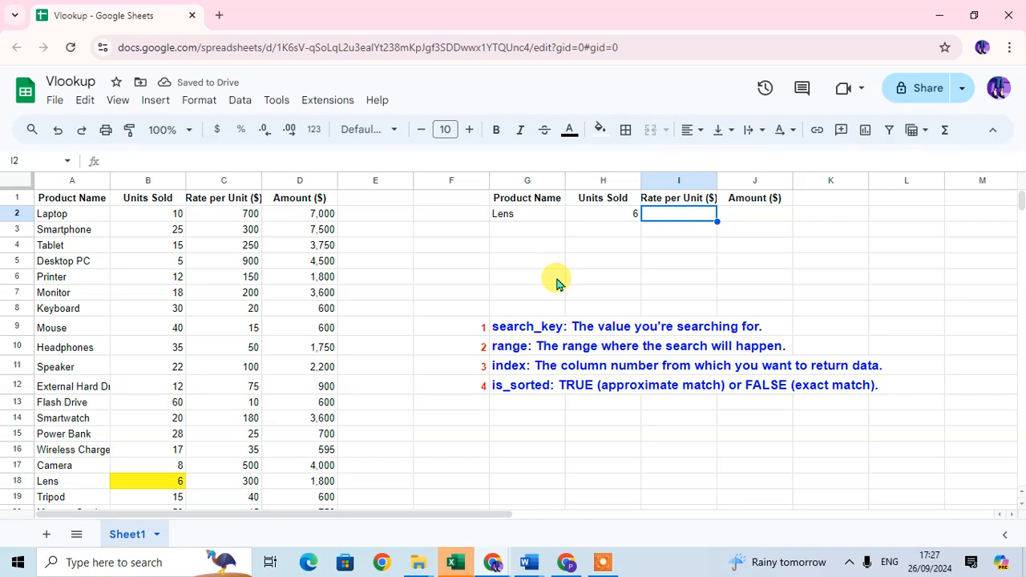
text(=VL)
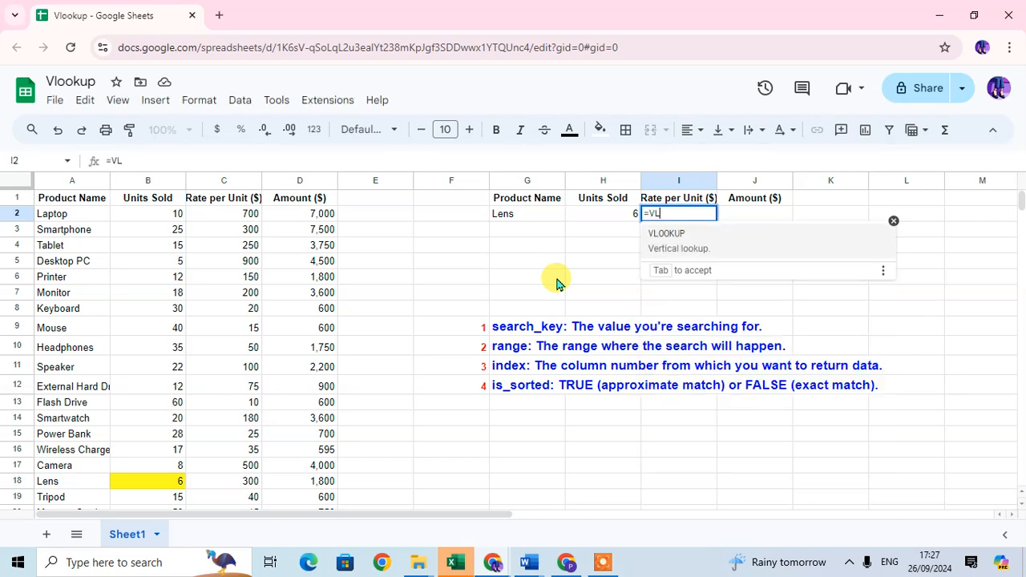
key(Tab)
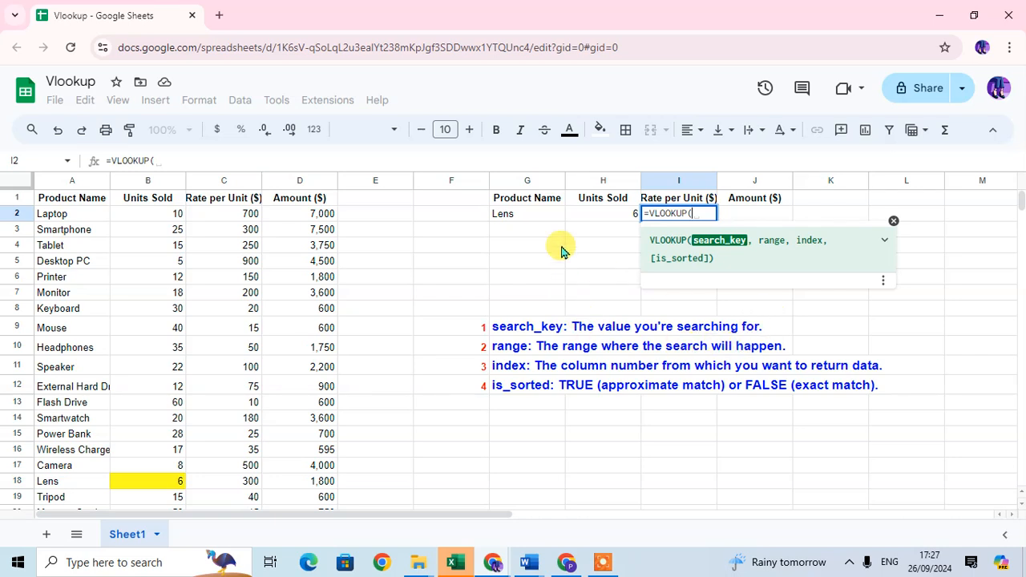
click(537, 217)
text(,)
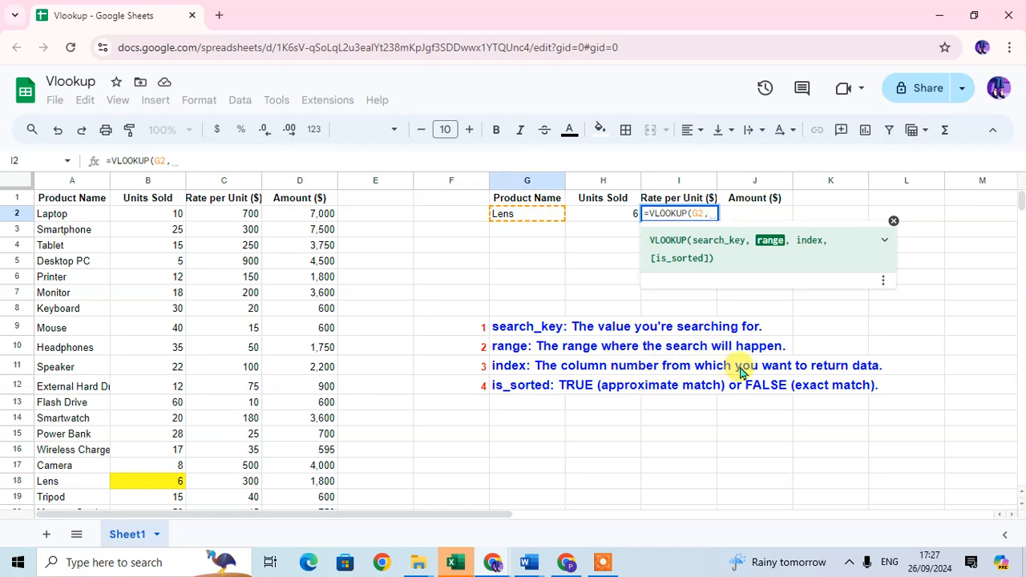
- Set the lookup range of the I2 formula to the product table data, A2:D31
click(68, 224)
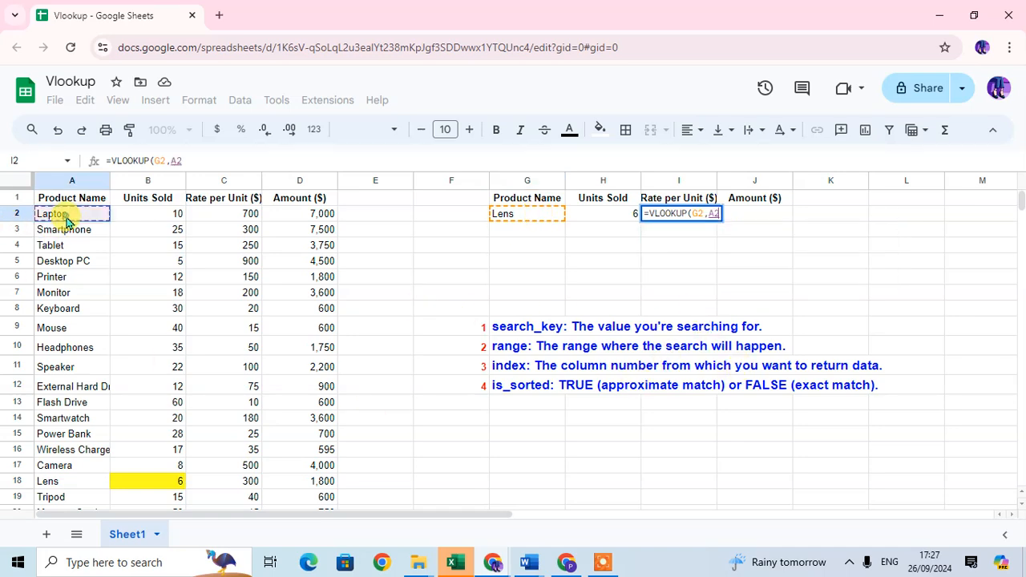
key(shift+Right)
key(shift+Right)
key(shift+Right)
key(ctrl+shift+Down)
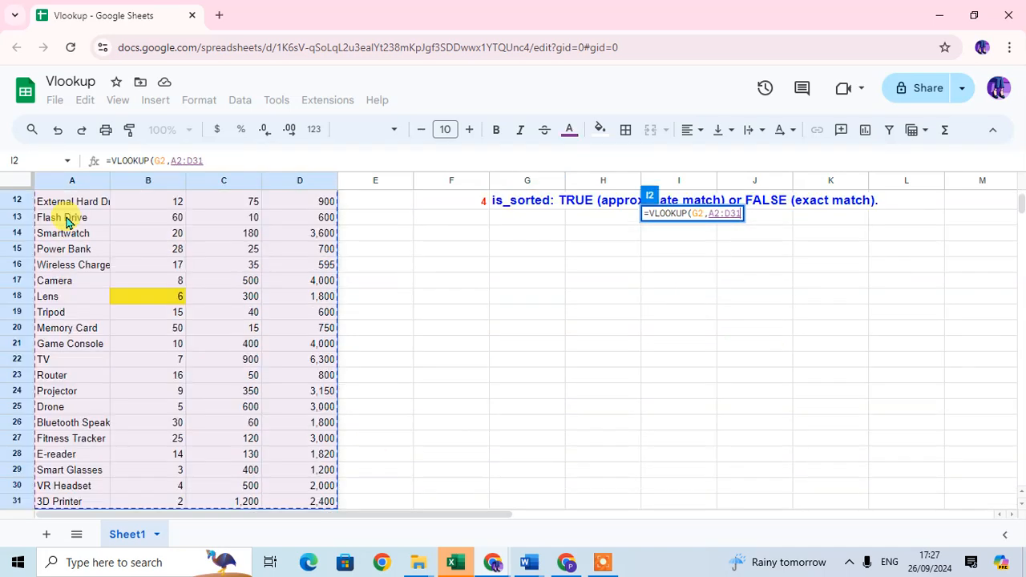
text(,)
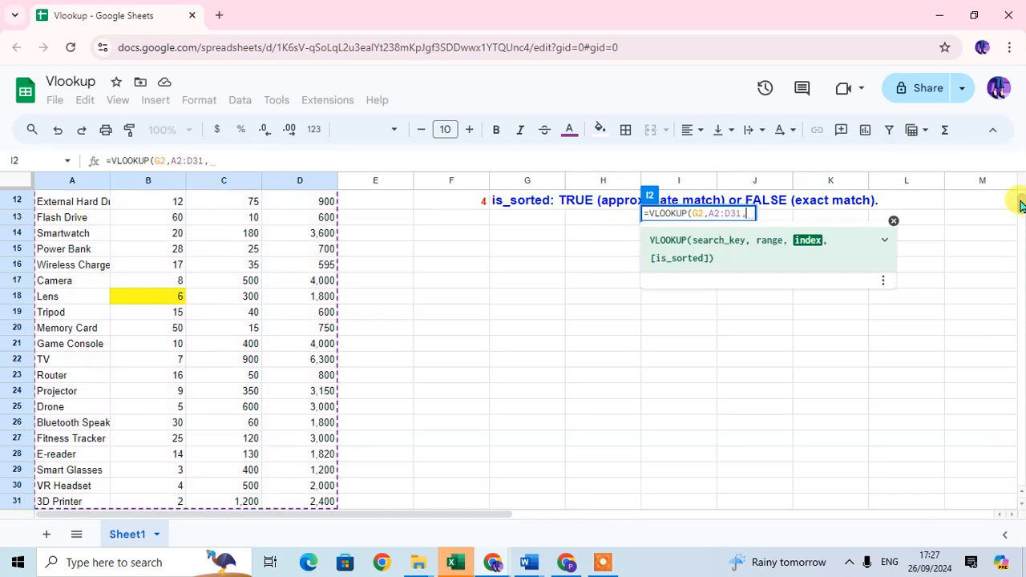
- Complete the I2 formula with column index 3 and FALSE for an exact match
scroll(1019, 185, up, 4)
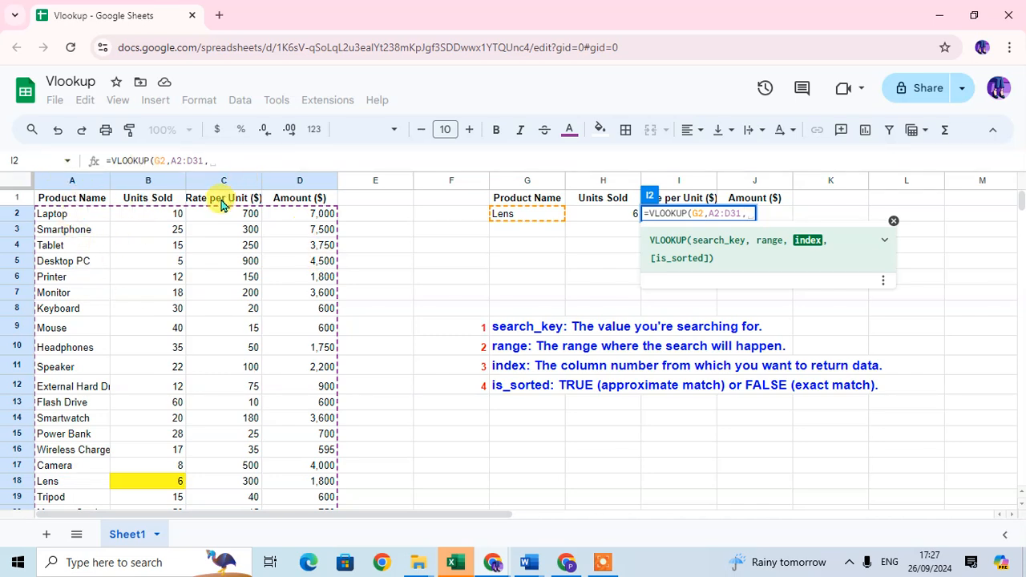
text(3,)
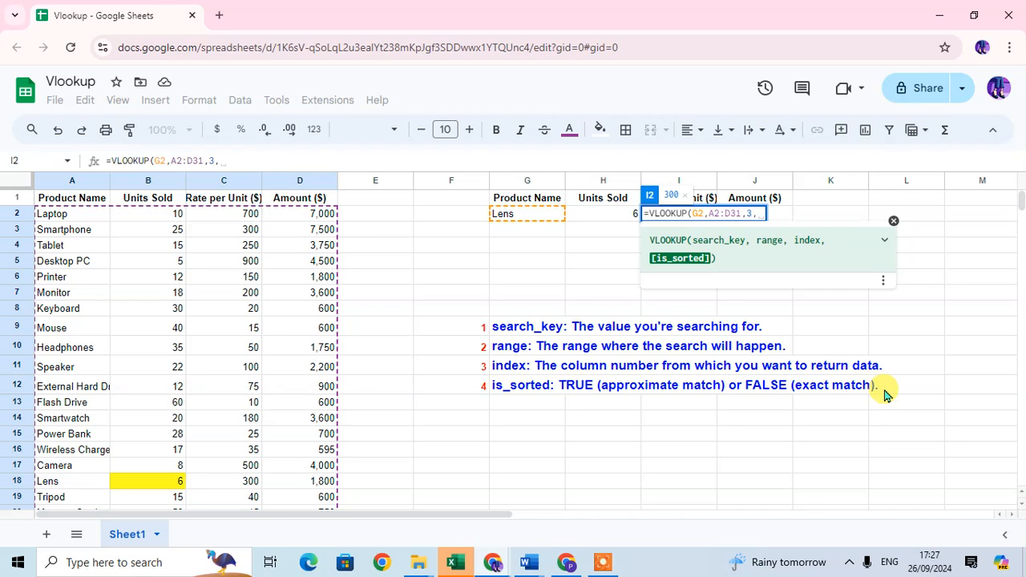
text(F)
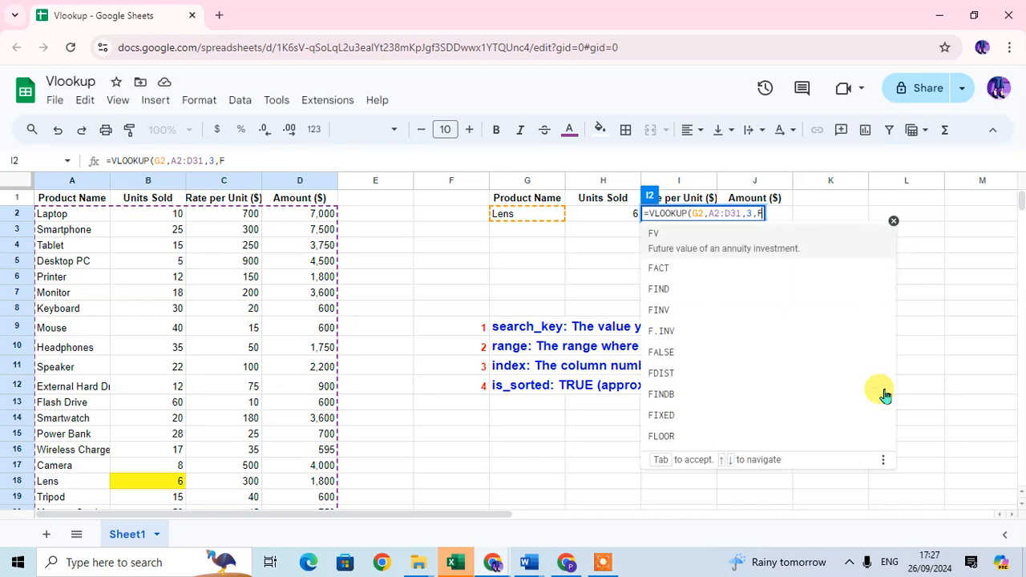
text(ALSE))
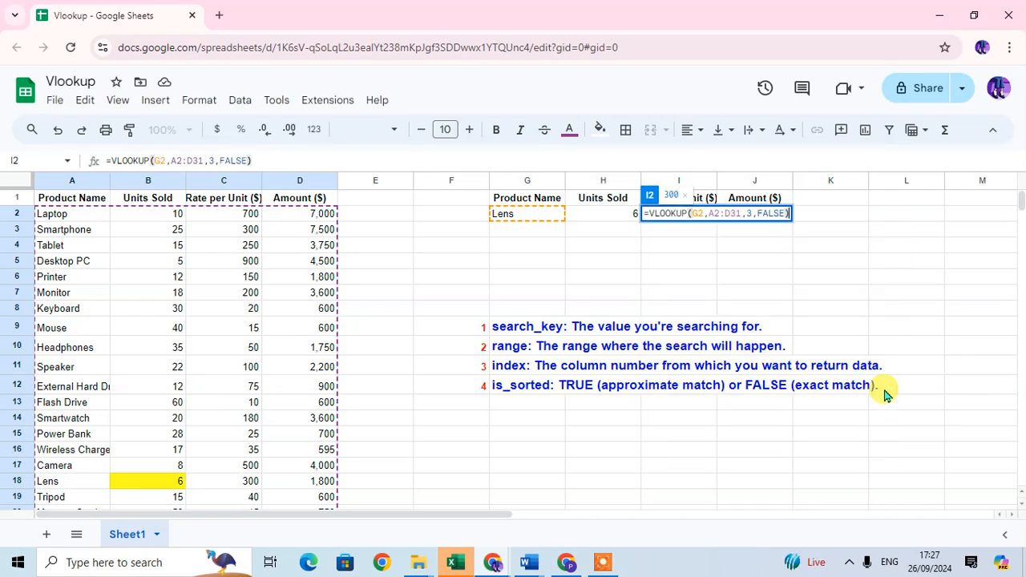
key(Return)
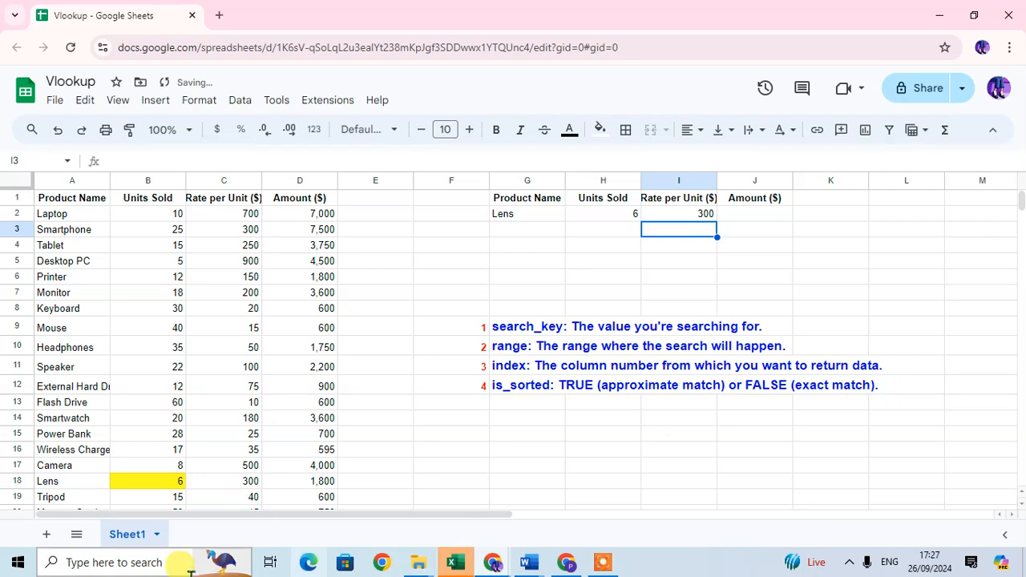
- Fill the Lens row's Rate per Unit cell, C18, in the product table with yellow
click(227, 469)
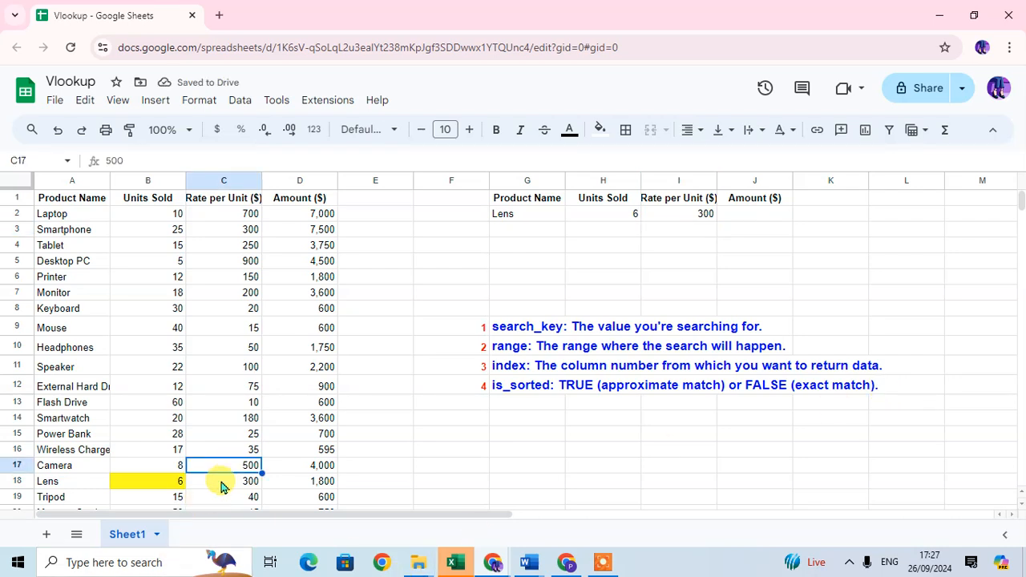
click(226, 479)
click(599, 128)
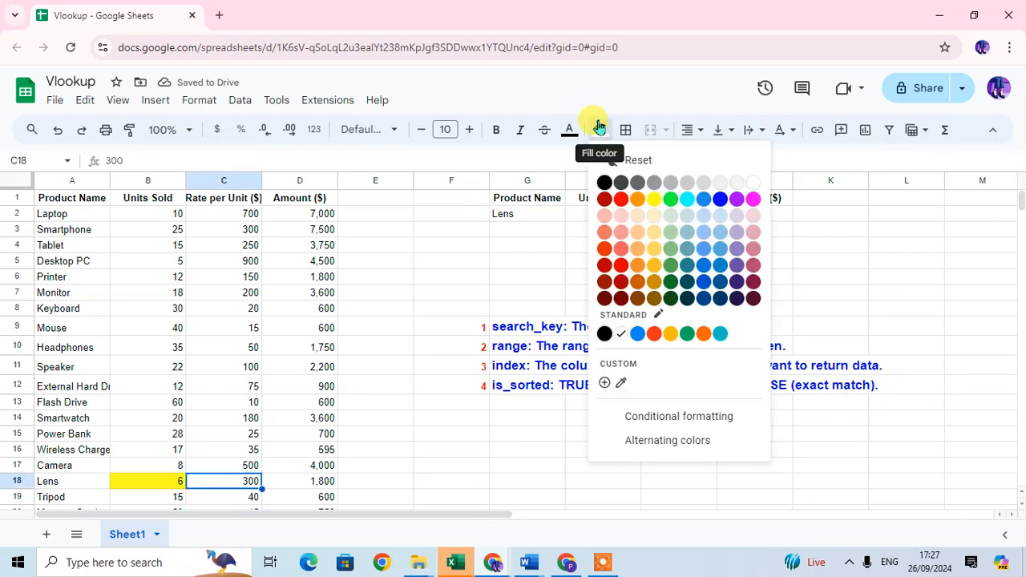
click(661, 200)
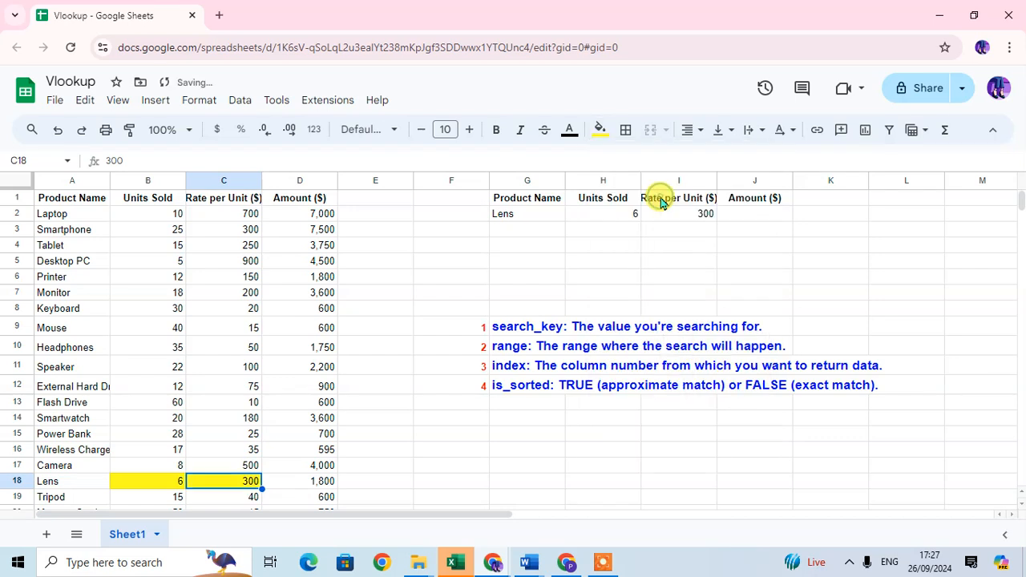
- Start a VLOOKUP formula in cell J2 under Amount ($), using G2 as the search key
click(676, 252)
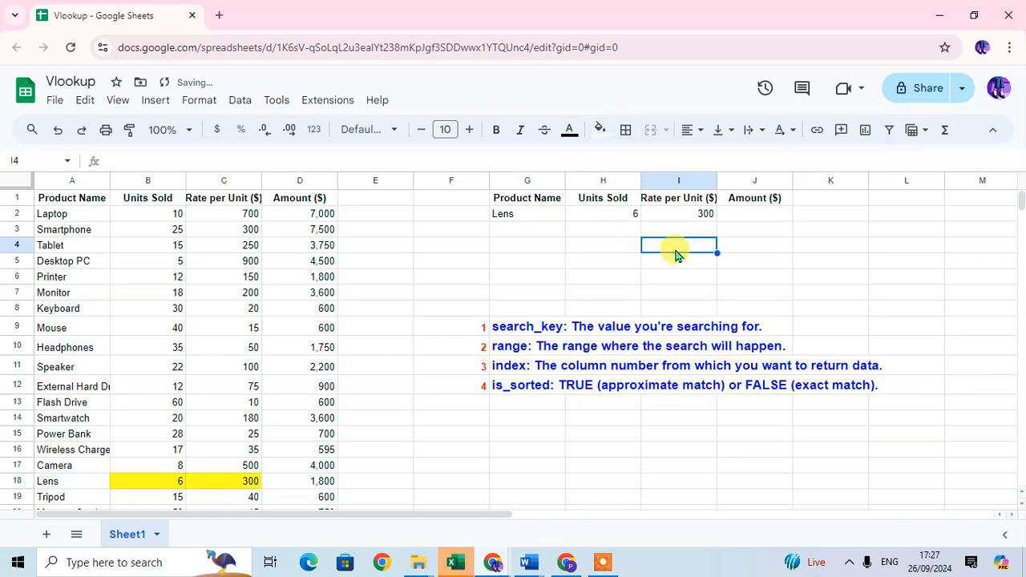
key(Up)
key(Up)
key(Right)
text(=VLOOKUP()
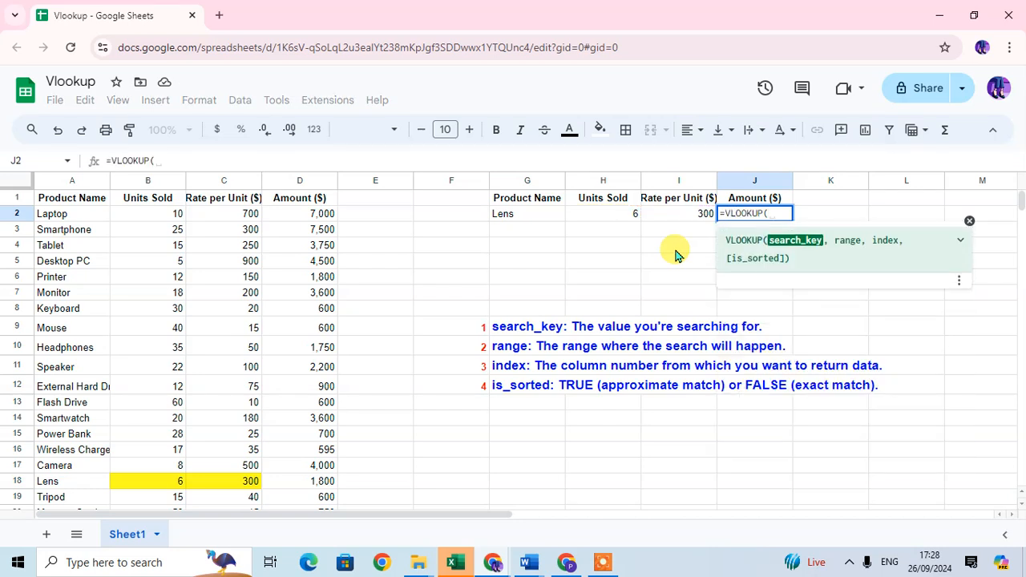
key(Left)
key(Left)
key(Left)
text(,)
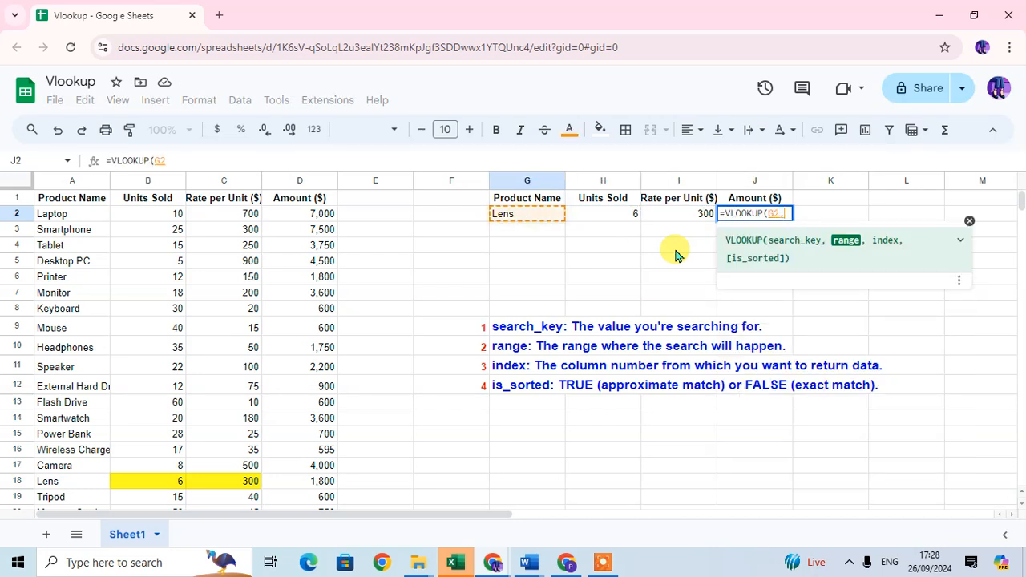
- Set the lookup range of the J2 formula to the product table data, A2:D31
click(72, 213)
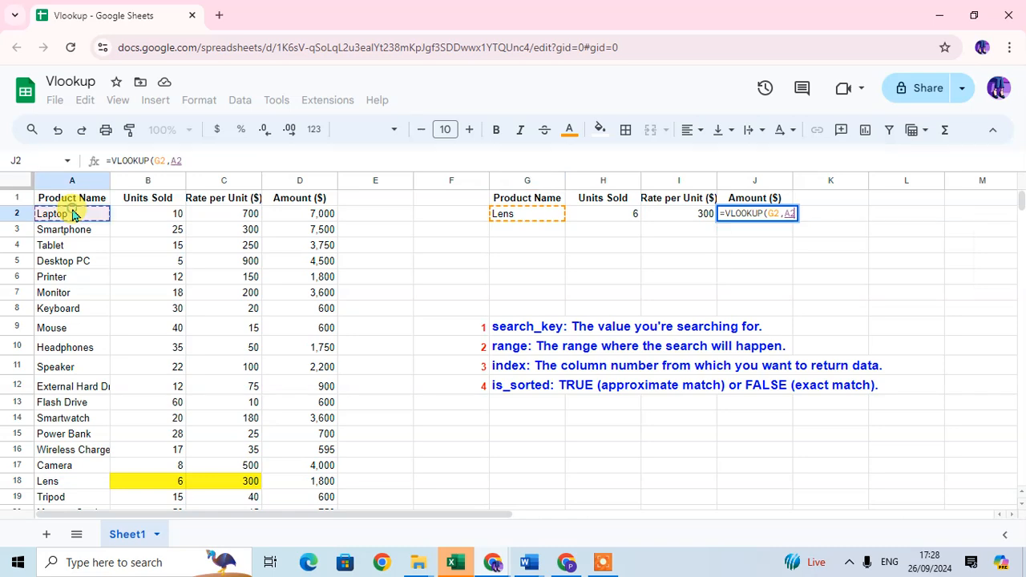
key(shift+Right)
key(shift+Right)
key(shift+Right)
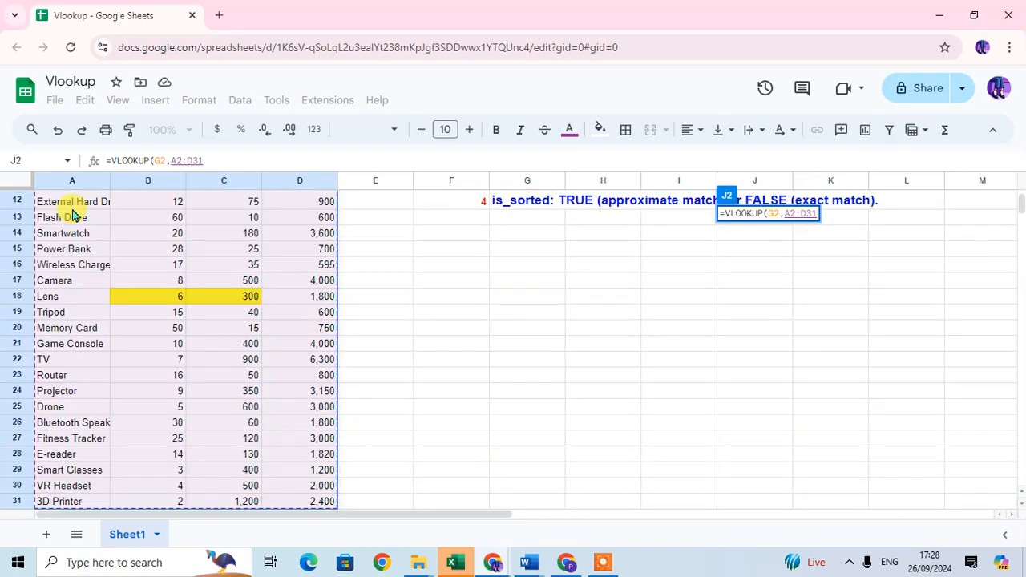
text(,)
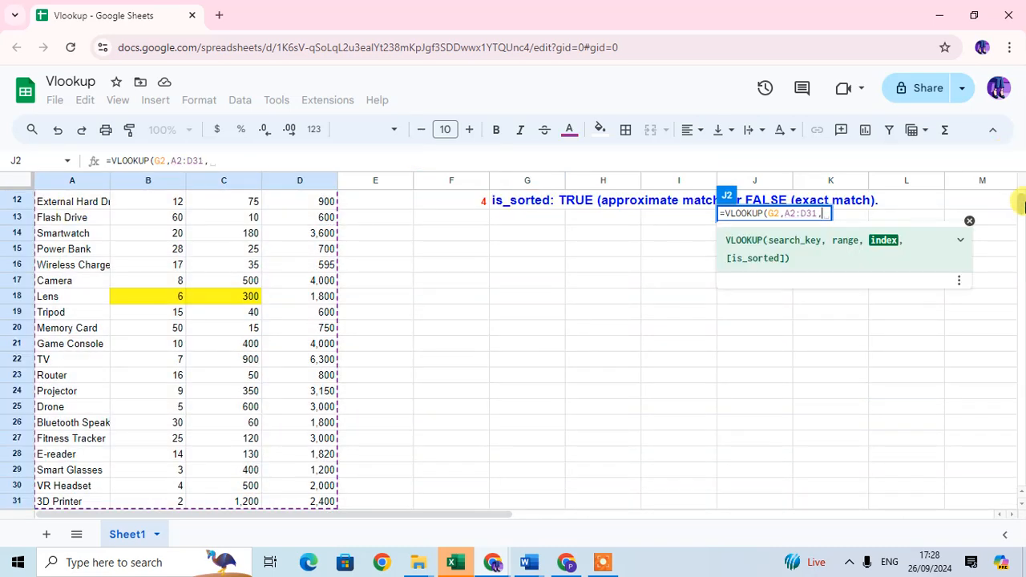
- Complete the J2 formula with column index 4 and FALSE for an exact match
drag(1019, 202, 1021, 164)
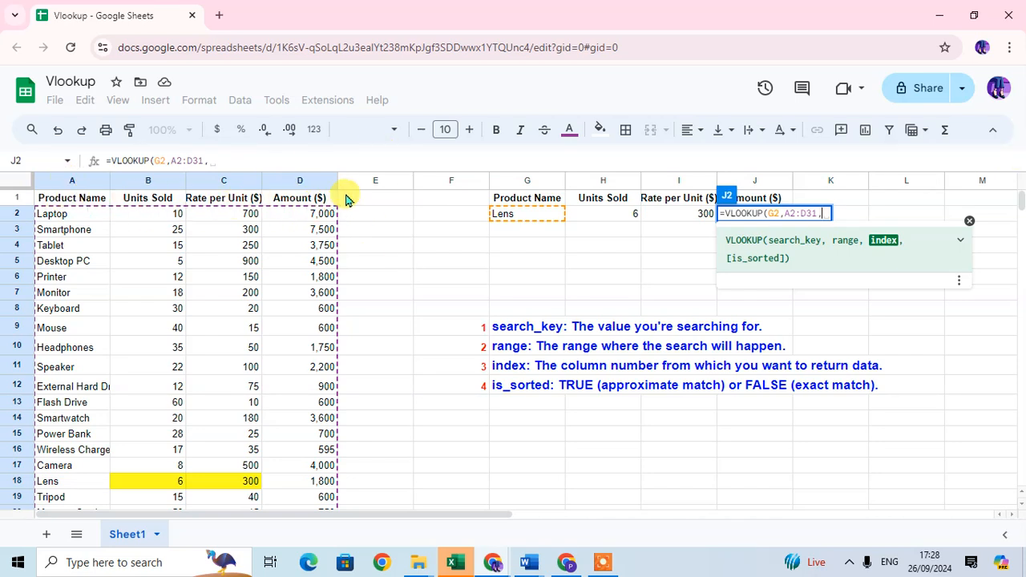
text(4,)
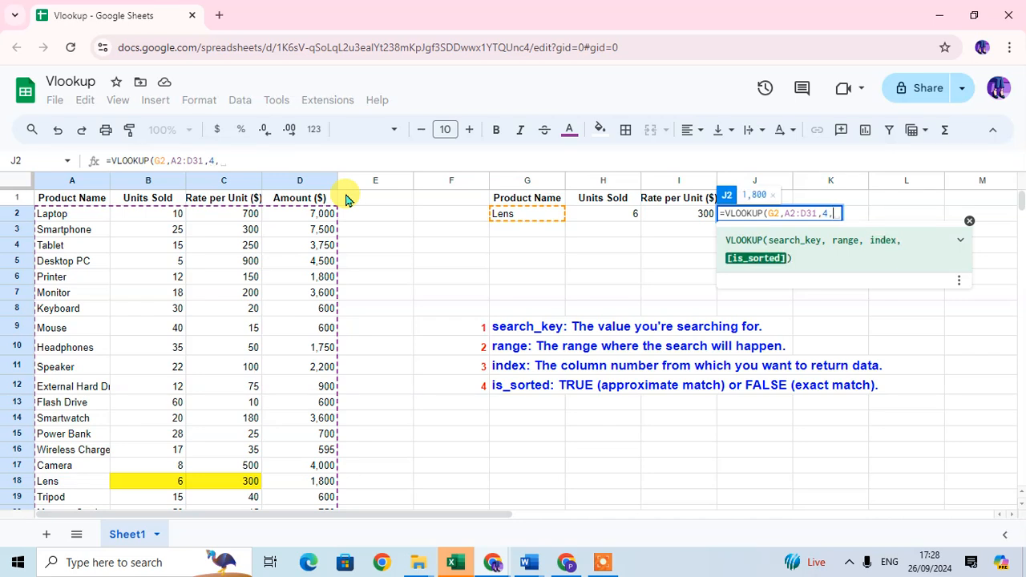
text( FALS)
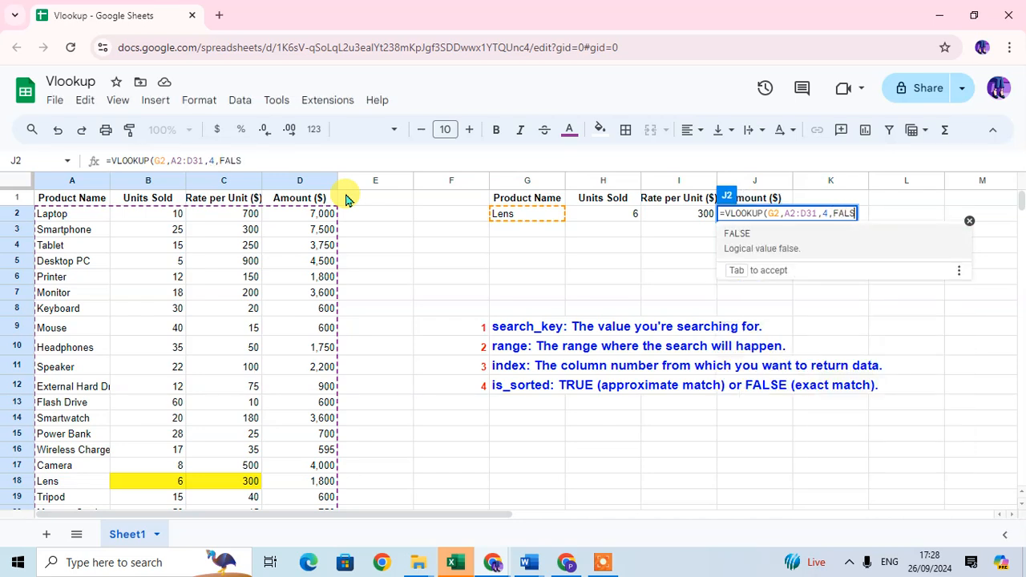
text(E))
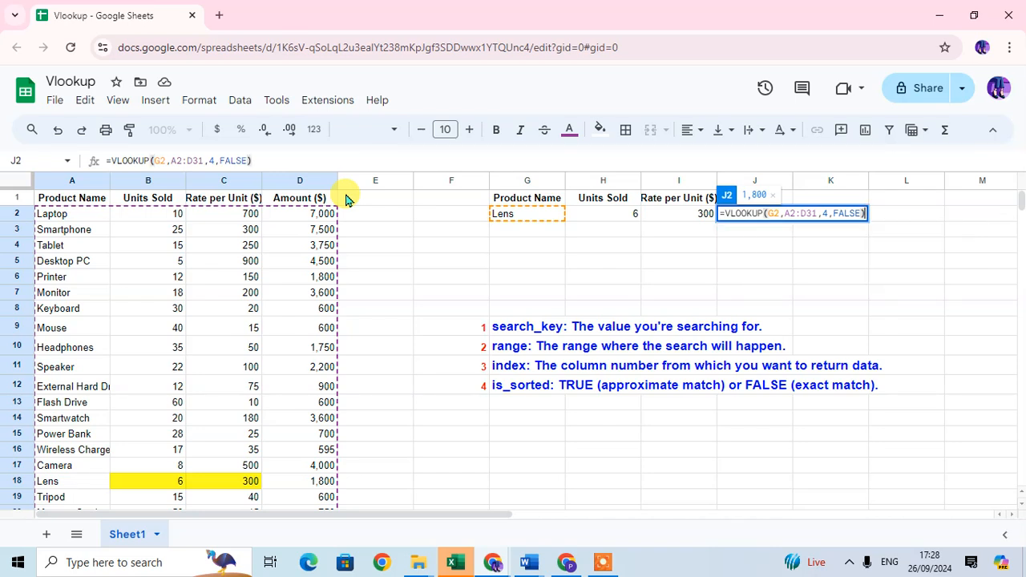
key(Return)
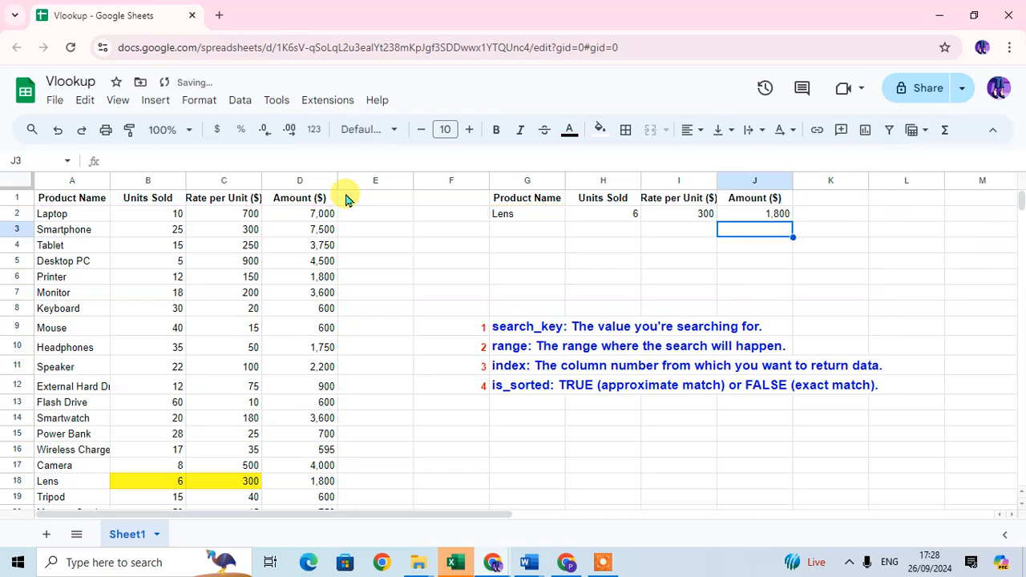
- Fill the Lens row's Amount cell, D18, in the product table with yellow
click(292, 469)
click(293, 481)
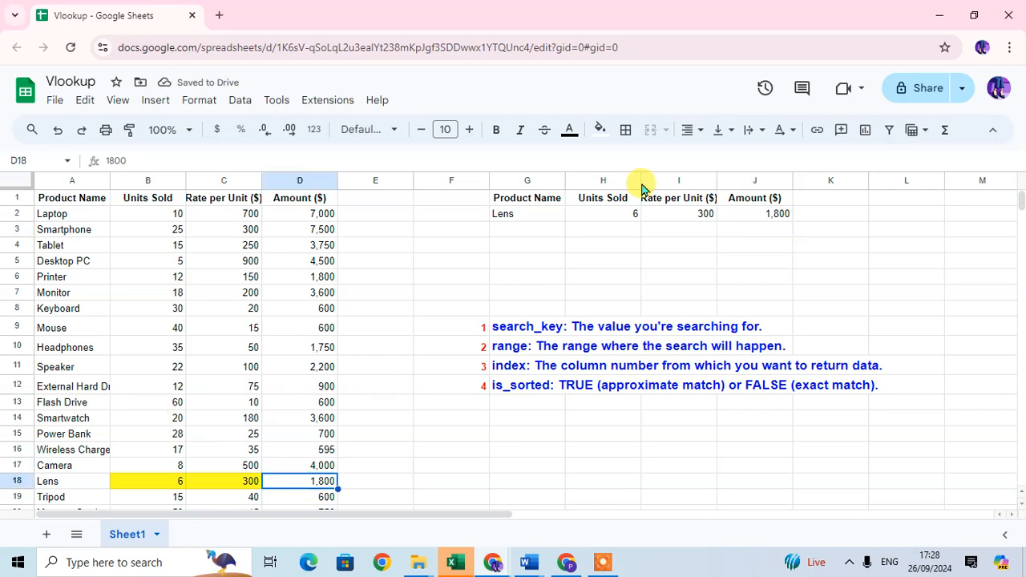
click(599, 130)
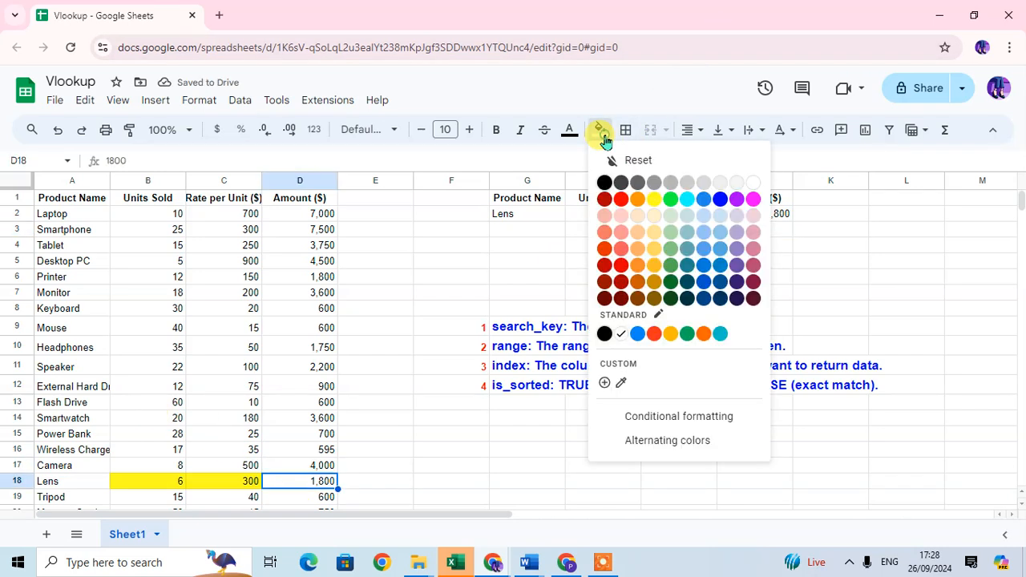
click(659, 202)
click(854, 277)
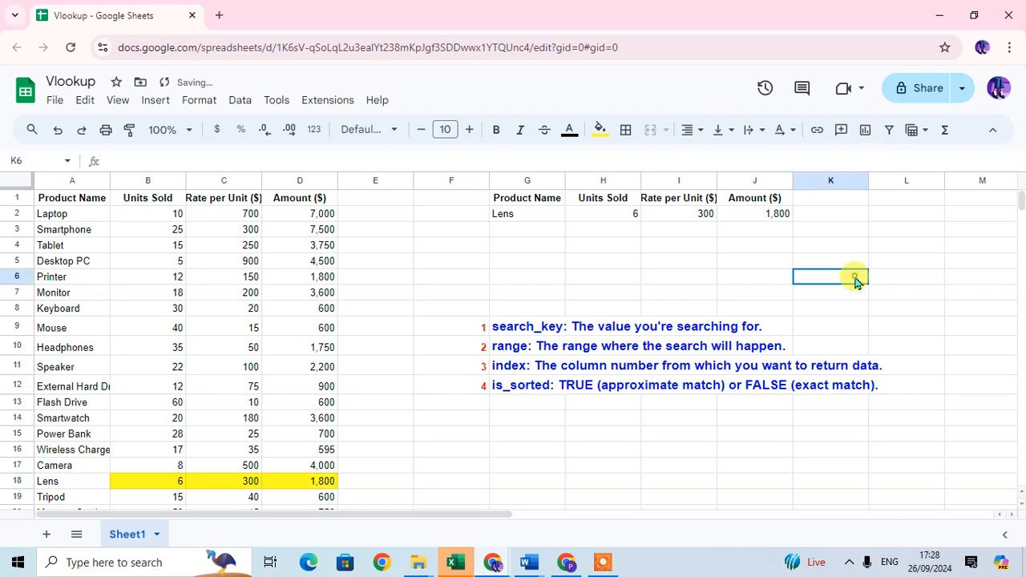